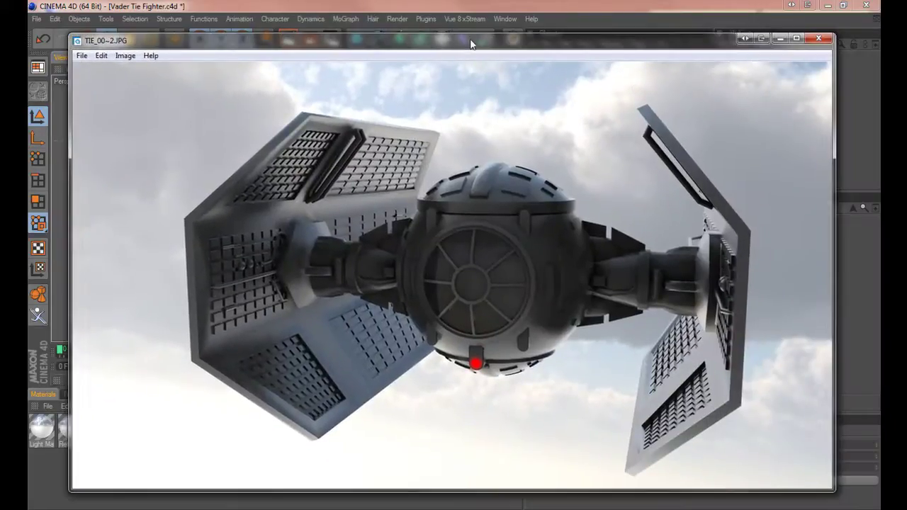
- Shift the shaded TIE_00~2.JPG window aside and place the TIE257~1.JPG wireframe render over it
drag(470, 44, 455, 44)
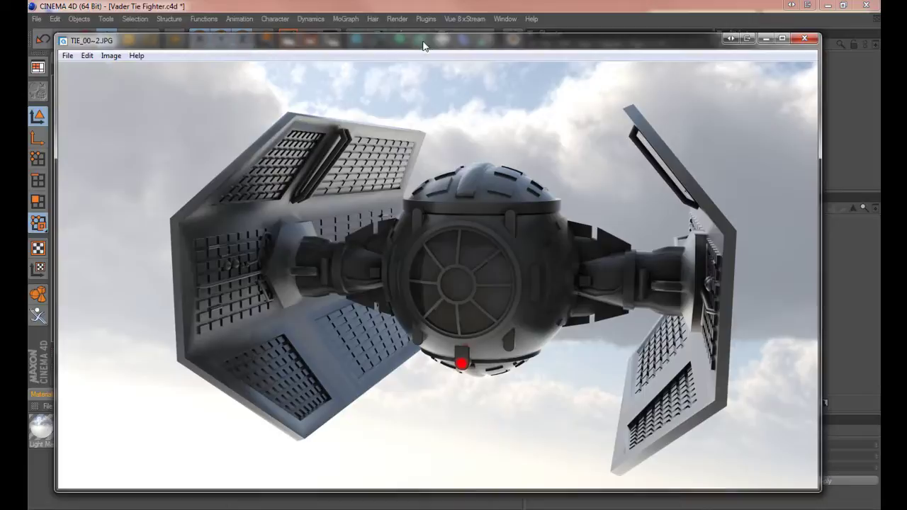
drag(424, 46, 452, 44)
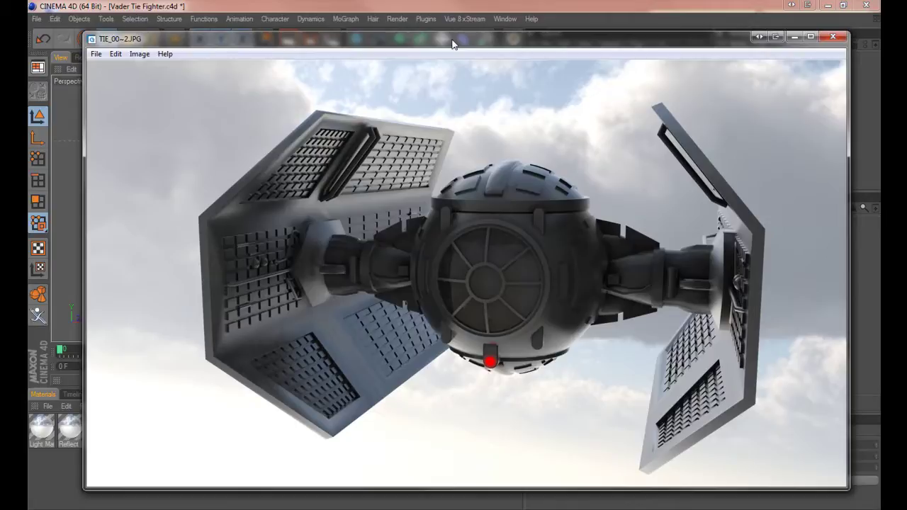
drag(452, 44, 427, 41)
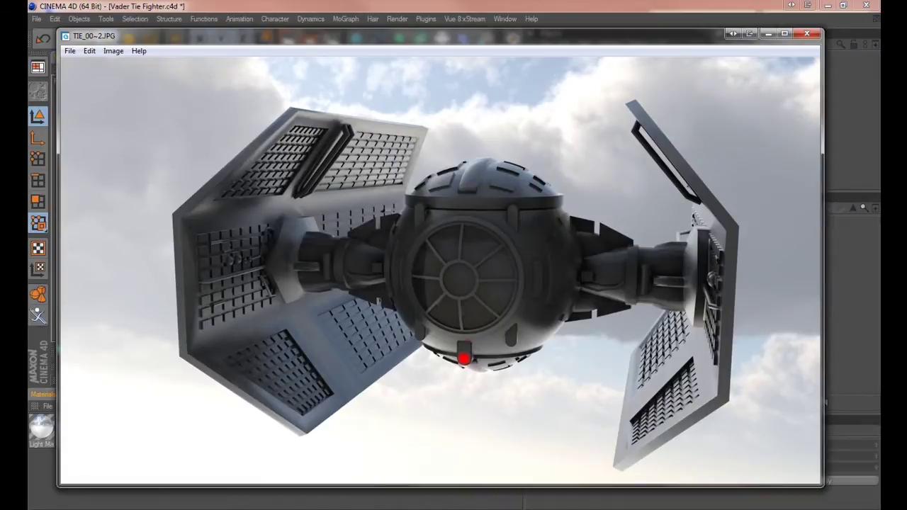
drag(906, 46, 557, 31)
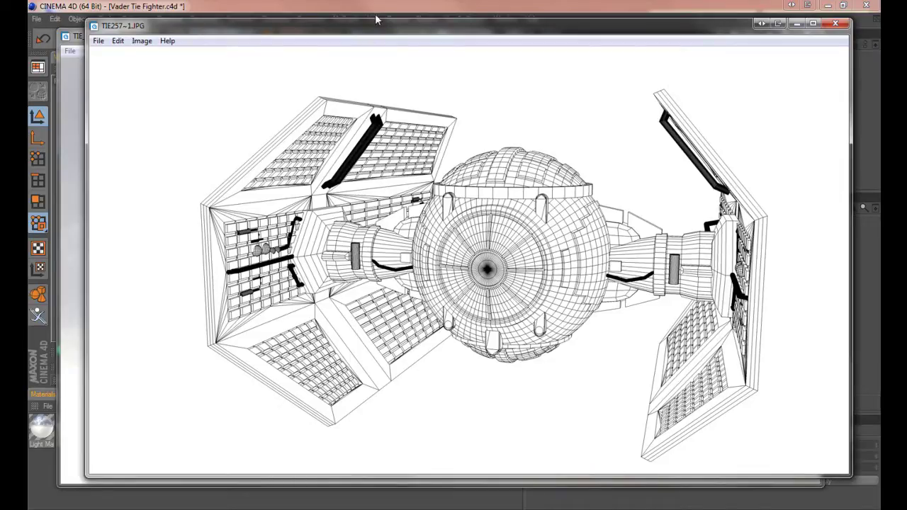
- Bring the angled wireframe render TI23B7~1.JPG to the front from the taskbar previews
click(290, 7)
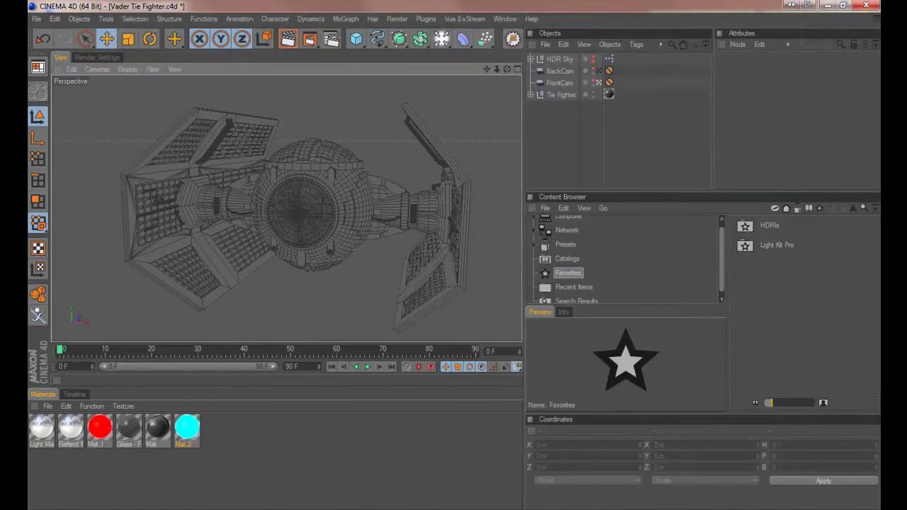
click(515, 489)
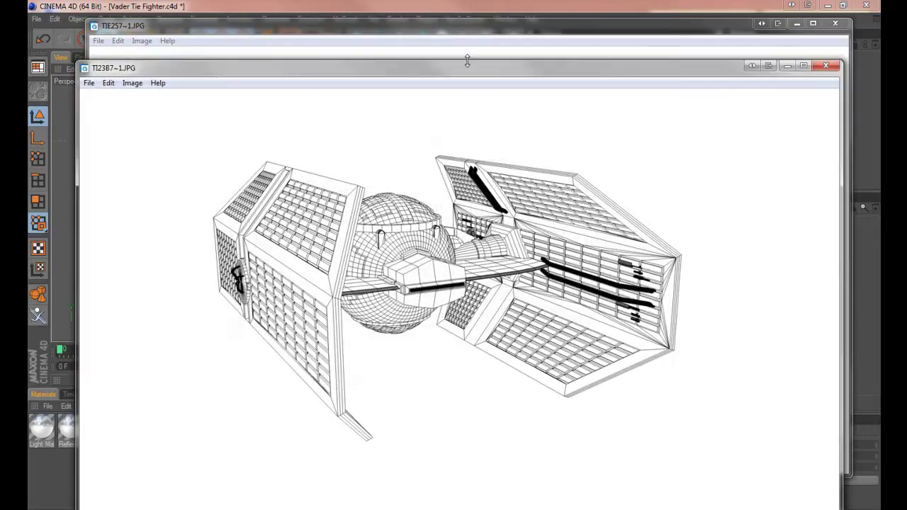
- Move the TI23B7~1.JPG window aside and bring the frontal TIE257~1.JPG render forward
drag(466, 75, 457, 49)
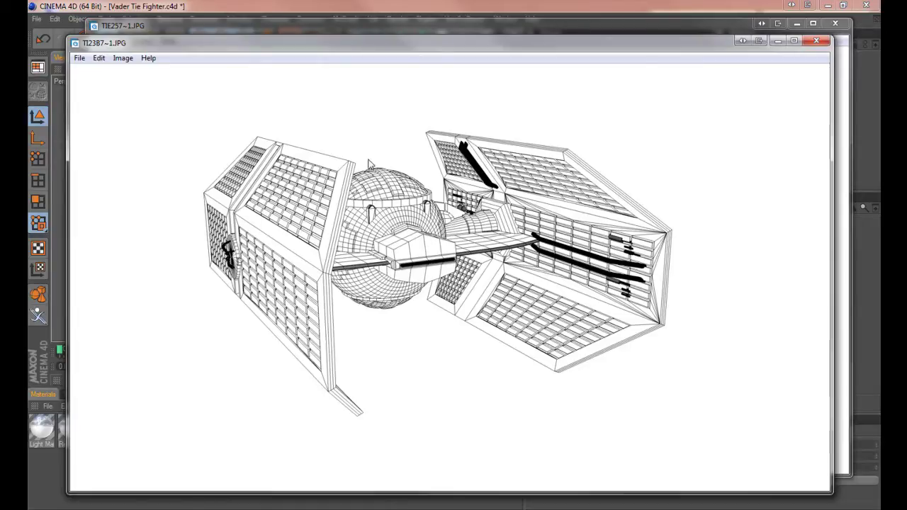
click(282, 27)
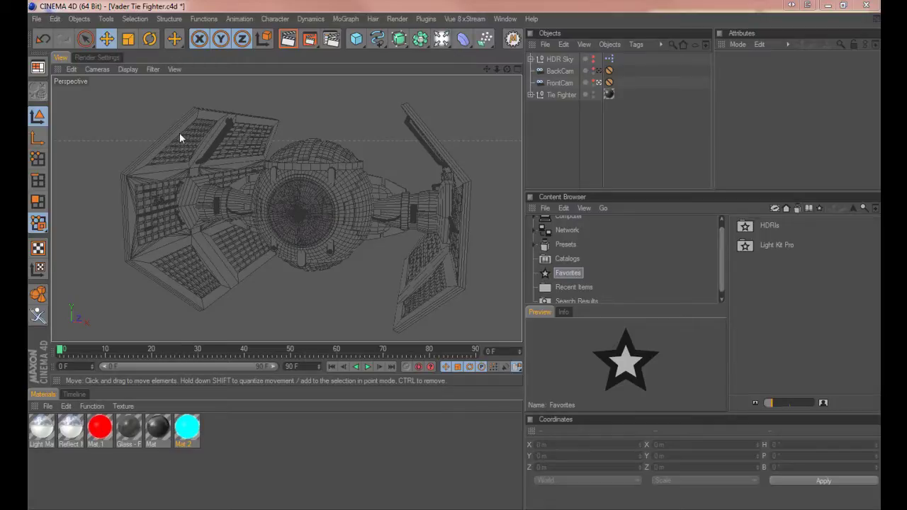
- Preview the scene through the other camera, restore the original camera, and open Render Settings
click(598, 71)
click(598, 83)
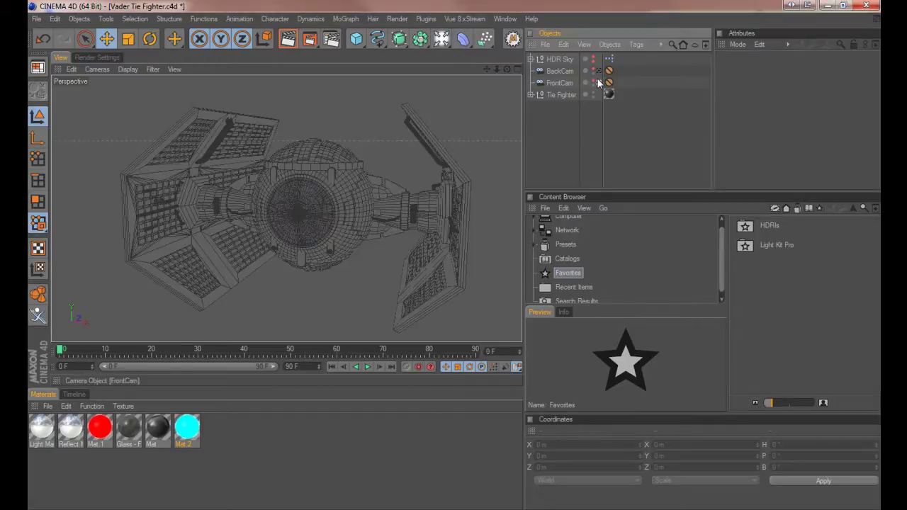
click(100, 58)
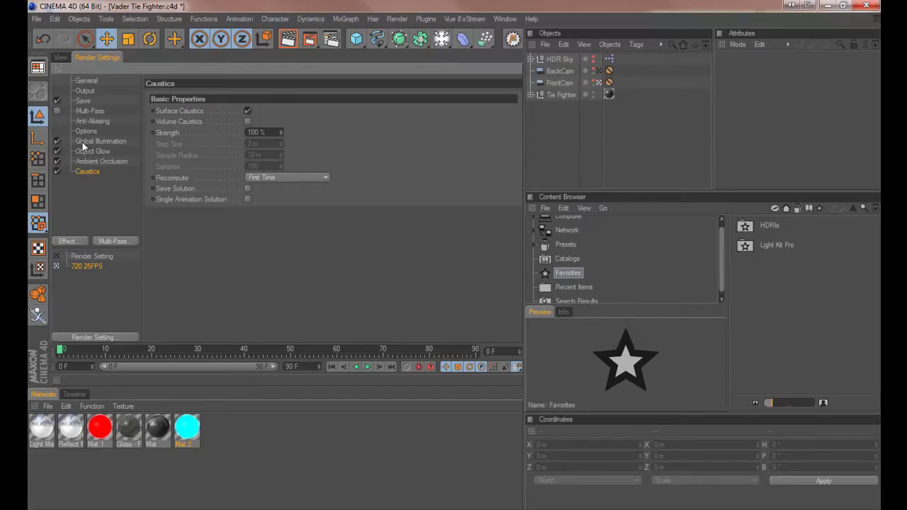
- Minimize the shaded render, move the wireframe render aside, and return to the Cinema 4D scene
key(alt+Tab)
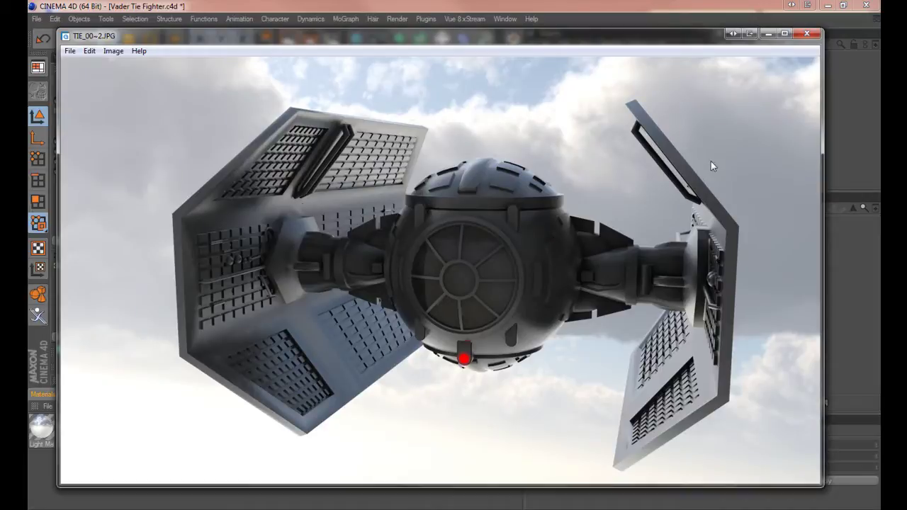
click(769, 34)
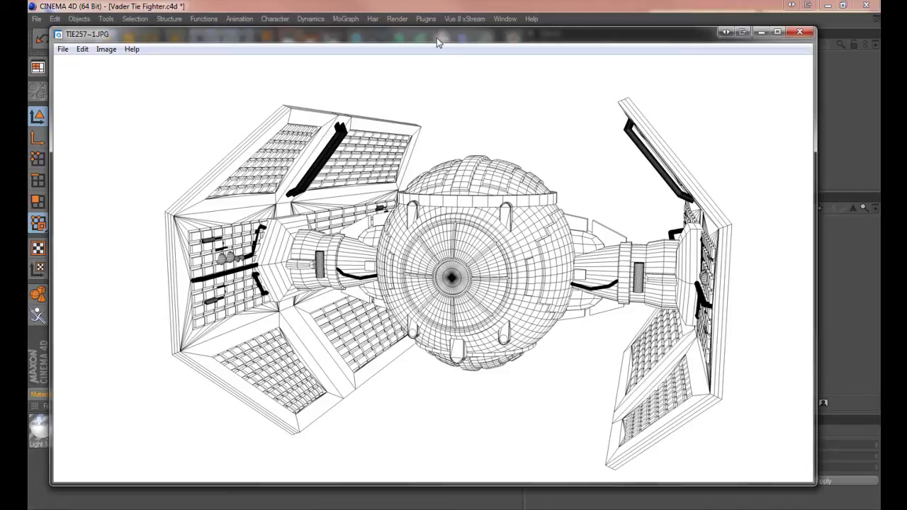
drag(437, 38, 770, 55)
click(216, 120)
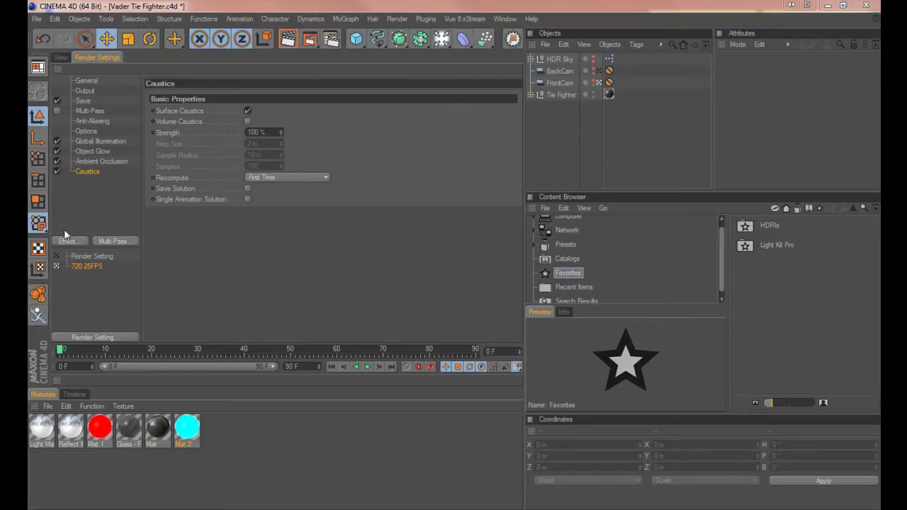
- Disable Global Illumination, Object Glow and Caustics, then bring up the Effect list
click(57, 141)
click(56, 151)
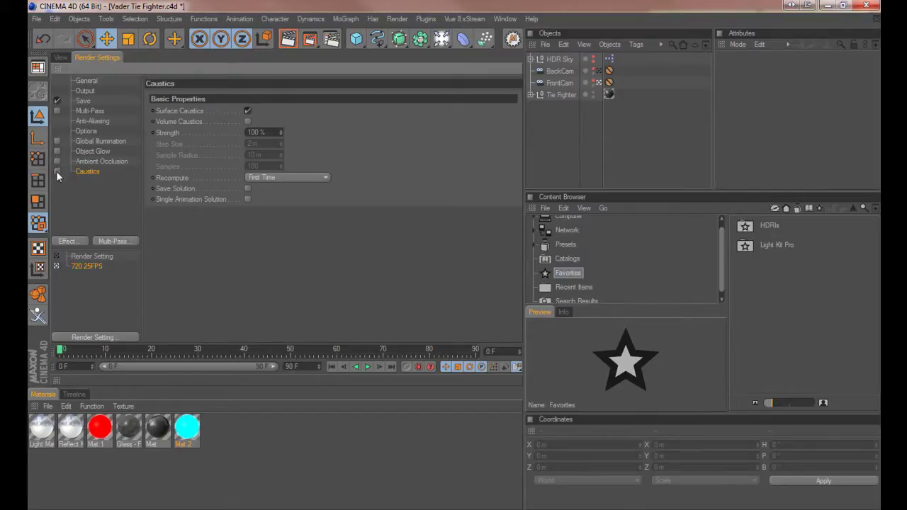
click(57, 172)
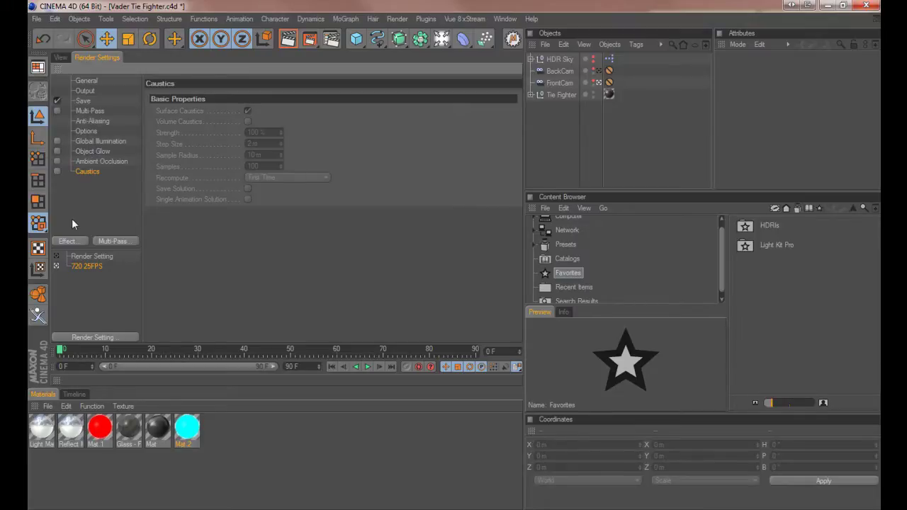
click(68, 242)
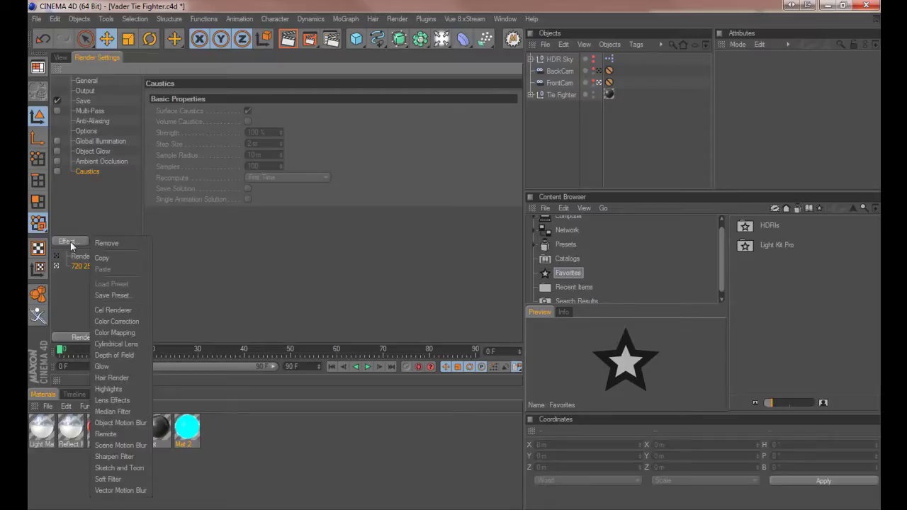
- Add the Cel Renderer post effect and enable its Edges option
click(108, 317)
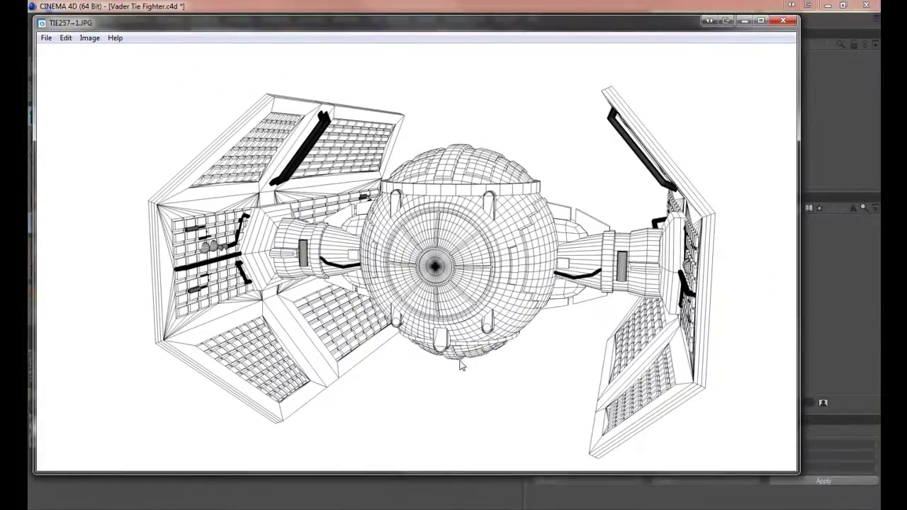
drag(334, 27, 900, 62)
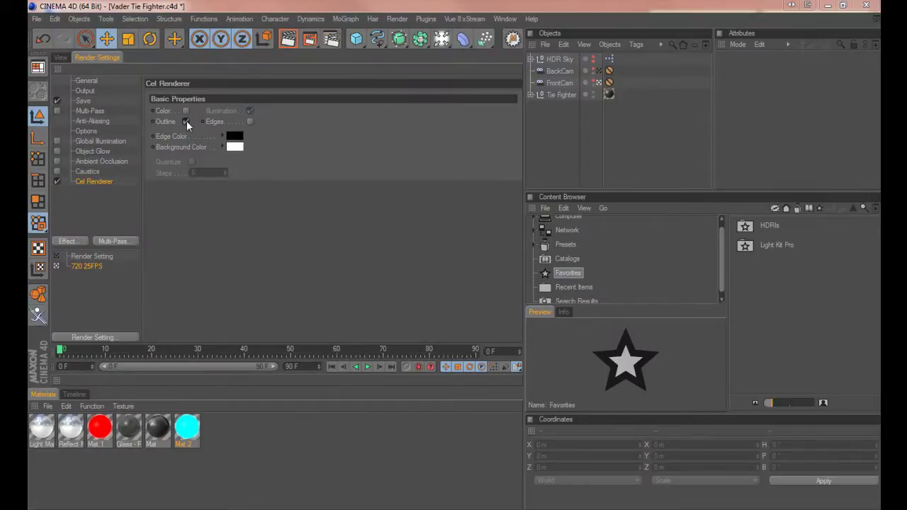
click(250, 122)
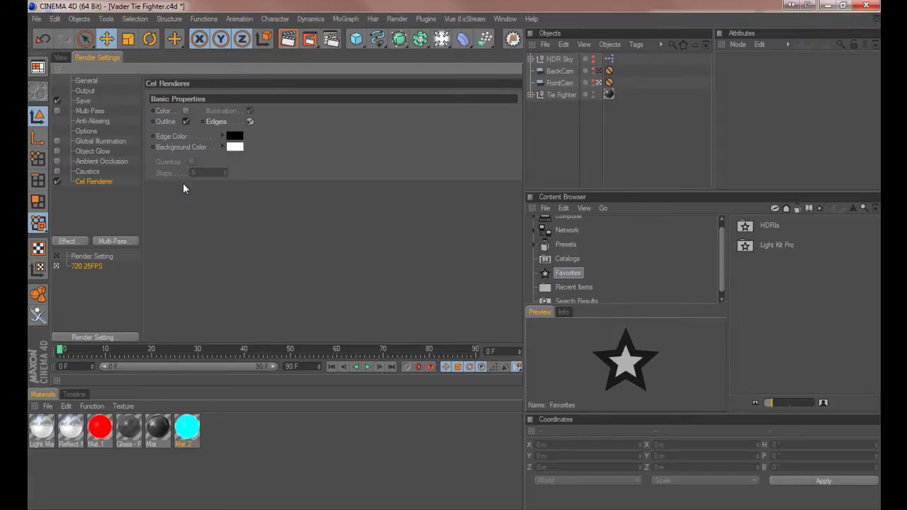
- Check the 1280×720 Output size and JPEG Save settings, then return to the Perspective viewport
click(85, 91)
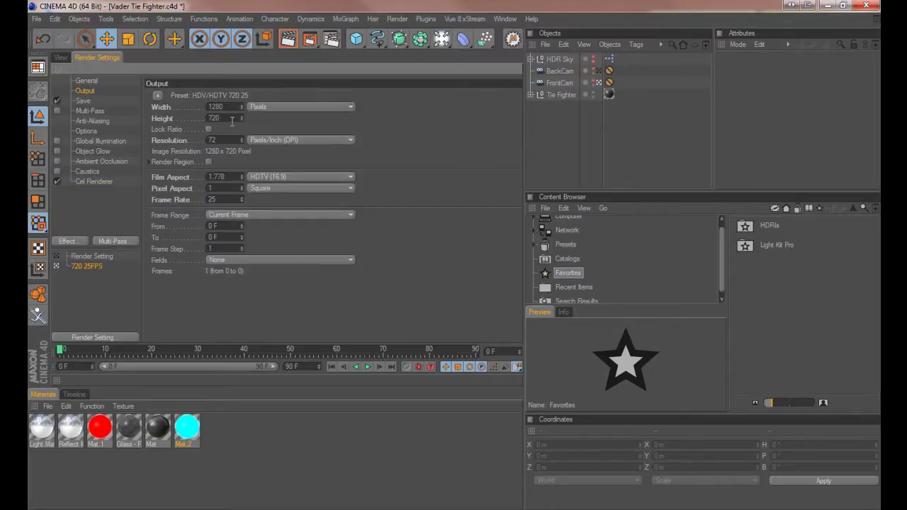
click(77, 102)
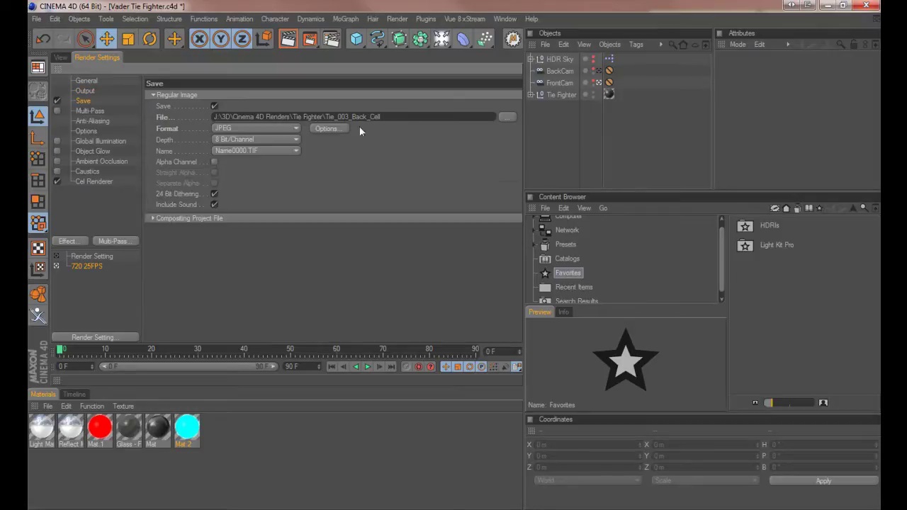
click(61, 58)
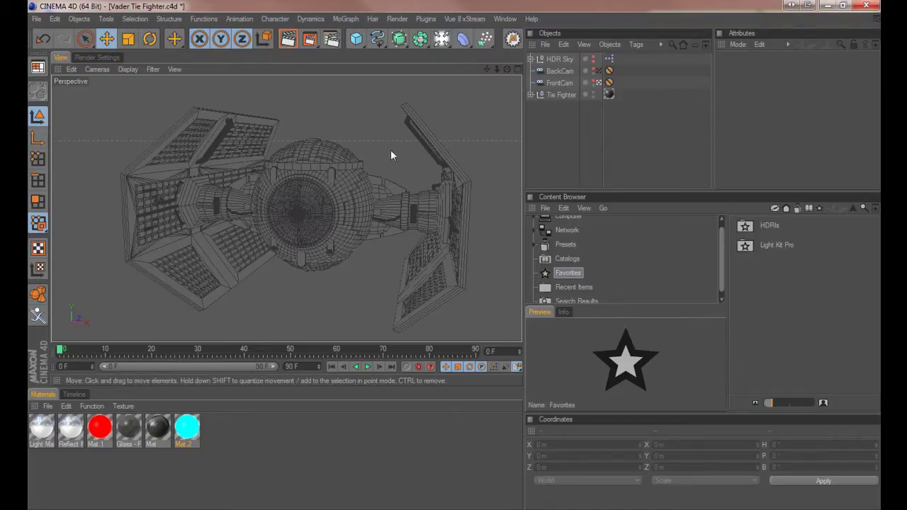
right_click(547, 95)
click(594, 437)
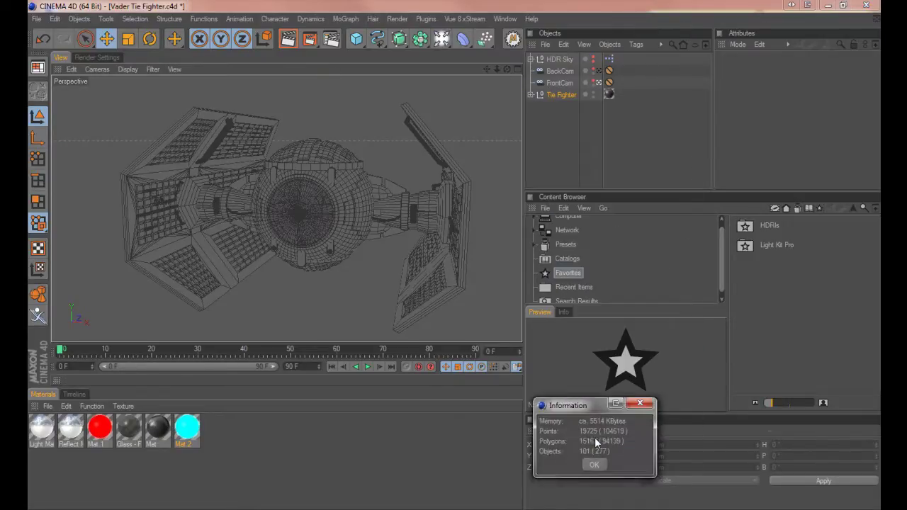
drag(583, 411, 421, 268)
click(477, 255)
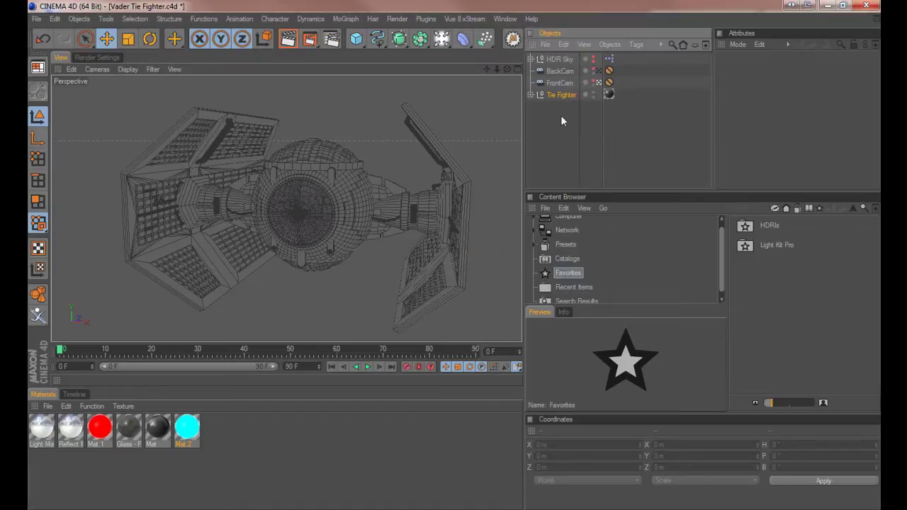
right_click(553, 94)
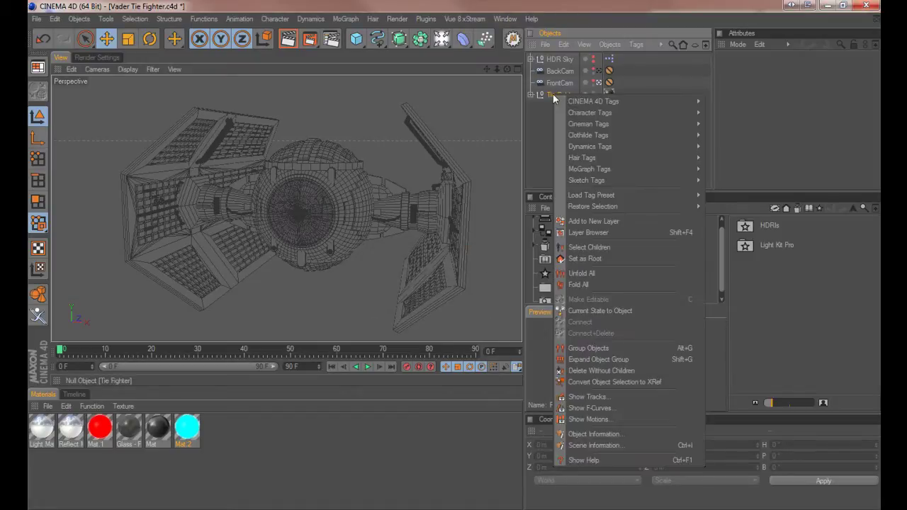
click(535, 122)
click(554, 96)
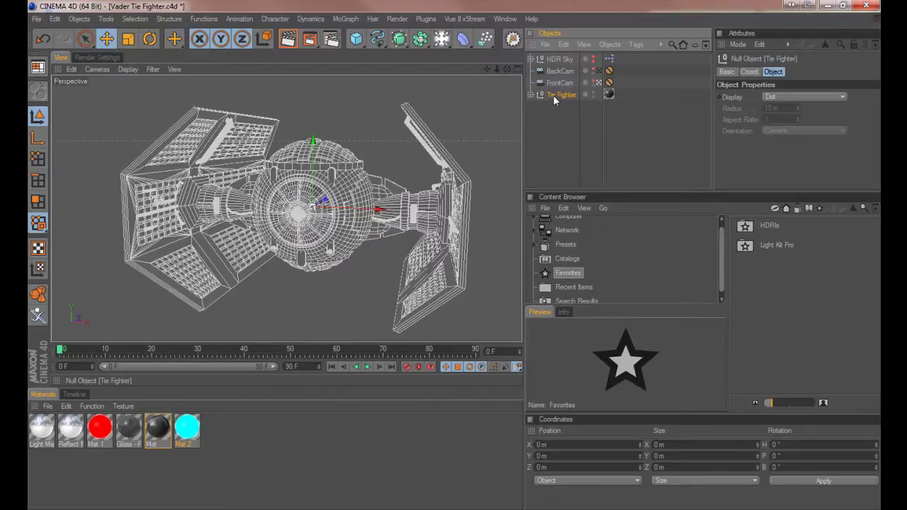
right_click(554, 98)
click(554, 97)
right_click(556, 96)
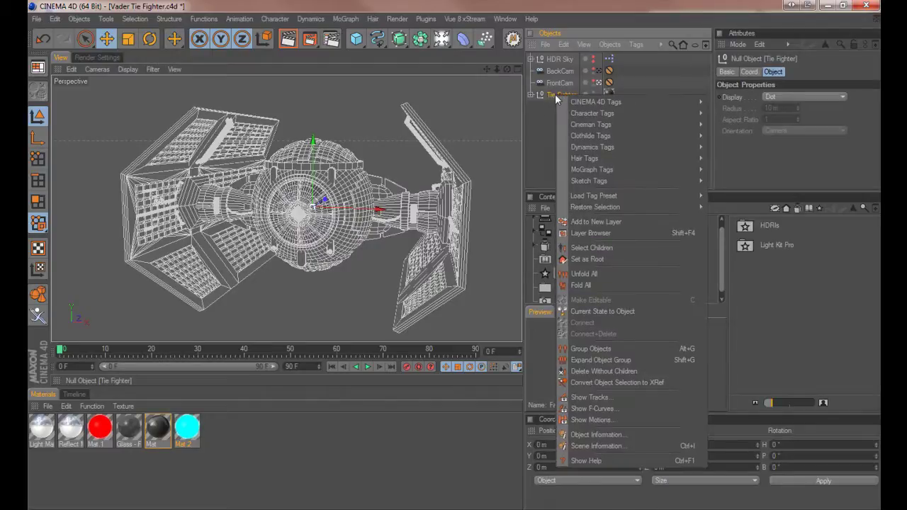
click(530, 99)
click(530, 94)
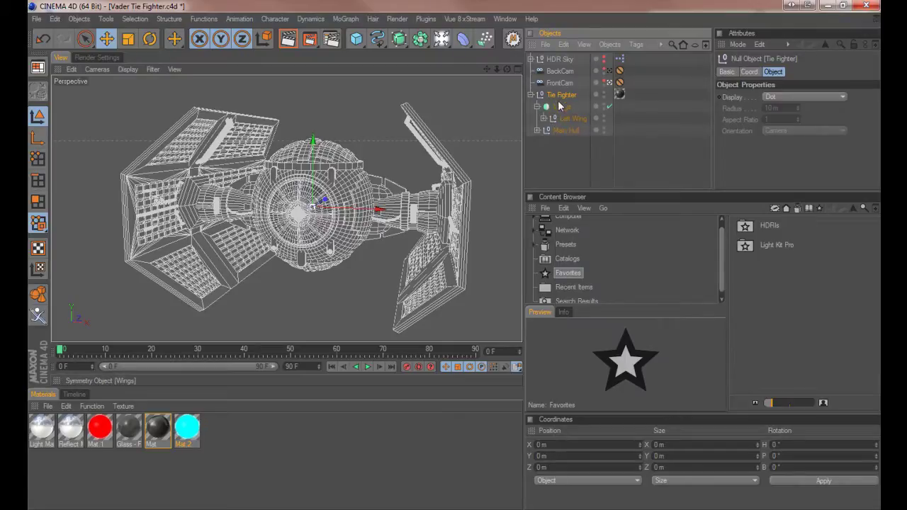
click(530, 95)
right_click(558, 98)
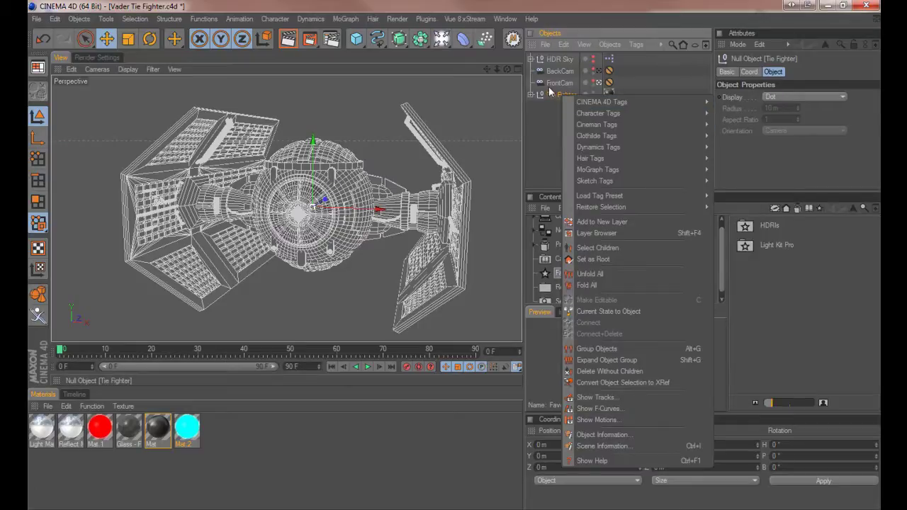
click(558, 96)
right_click(558, 95)
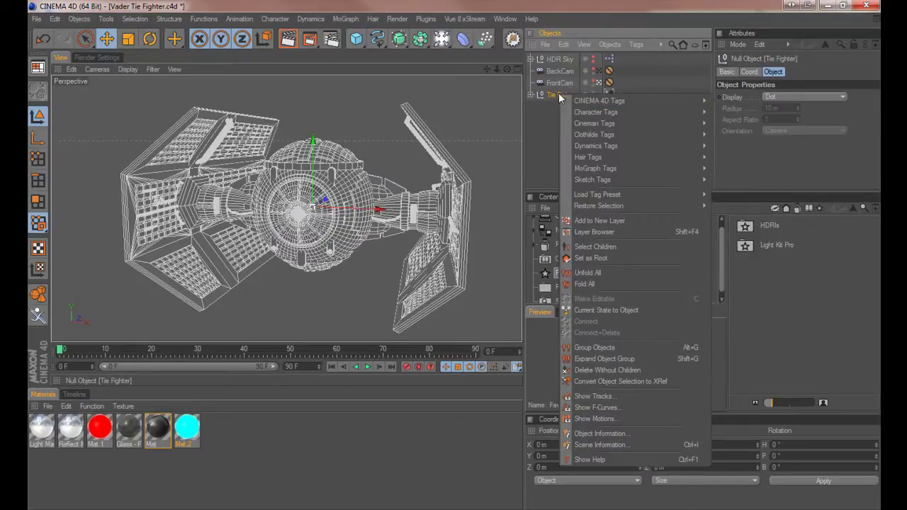
click(596, 434)
drag(577, 402, 338, 183)
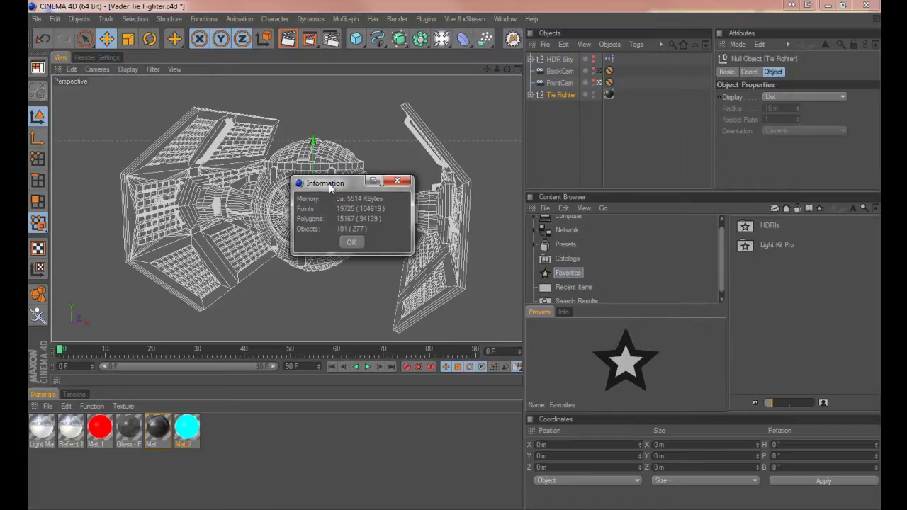
drag(340, 186, 327, 184)
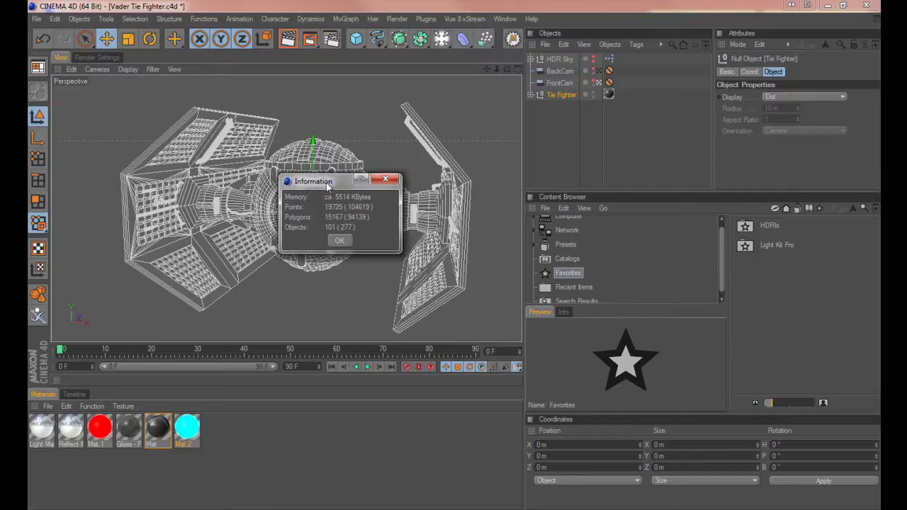
click(389, 181)
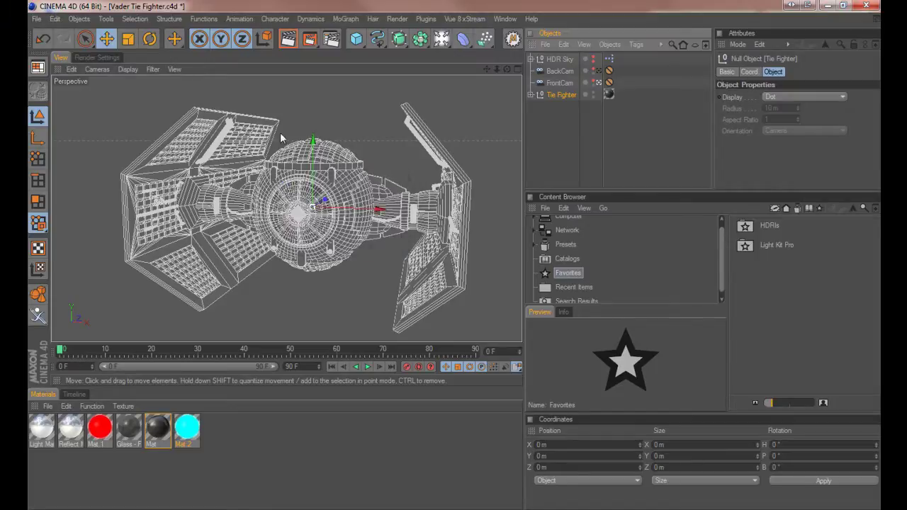
- Deselect the Tie Fighter and render the active perspective view with the Cel Renderer
click(533, 124)
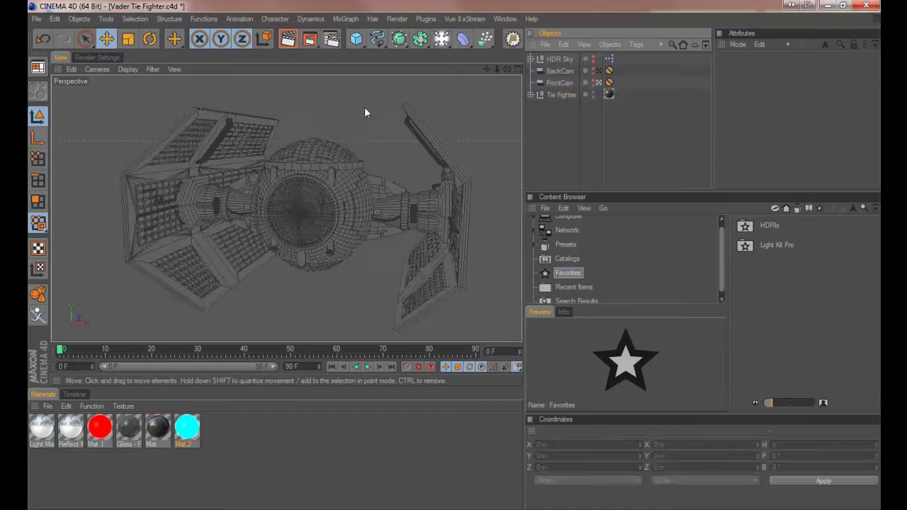
click(286, 41)
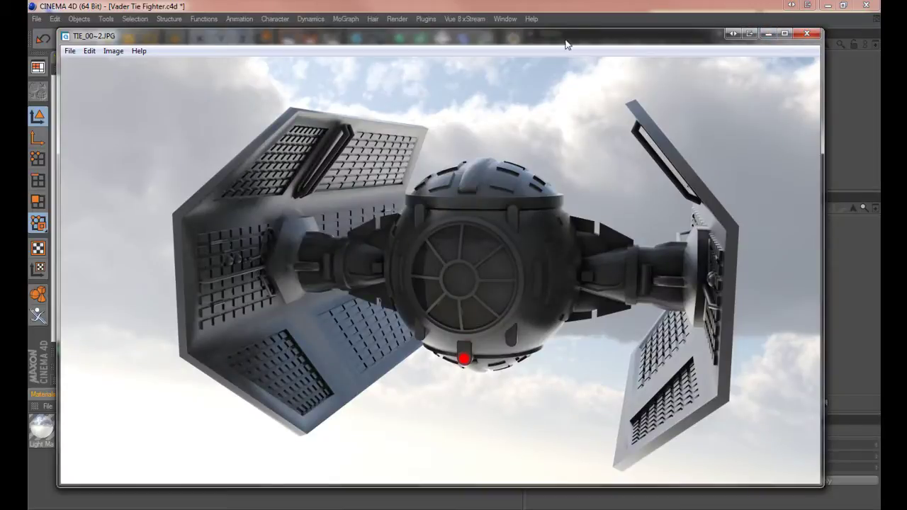
- Slide the colour TIE_00~2.JPG render window to the right to reveal the wireframe viewport
drag(567, 45, 906, 85)
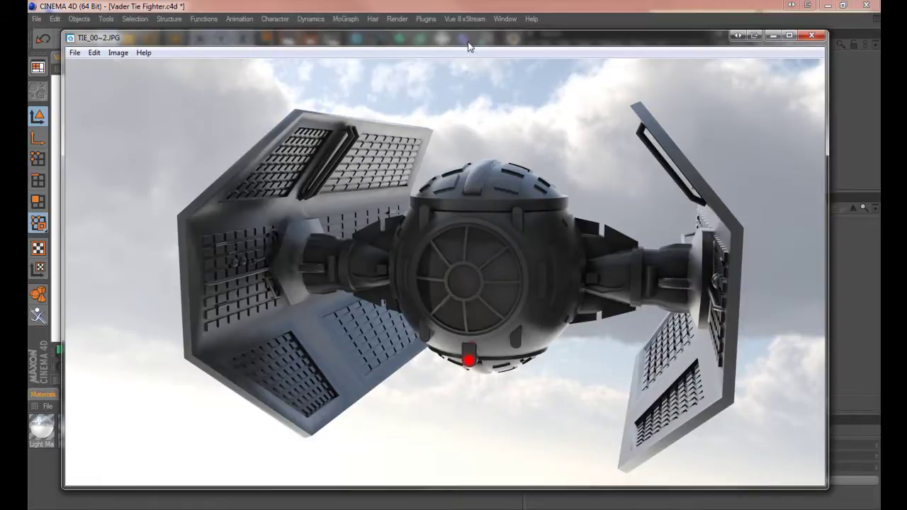
drag(468, 46, 906, 71)
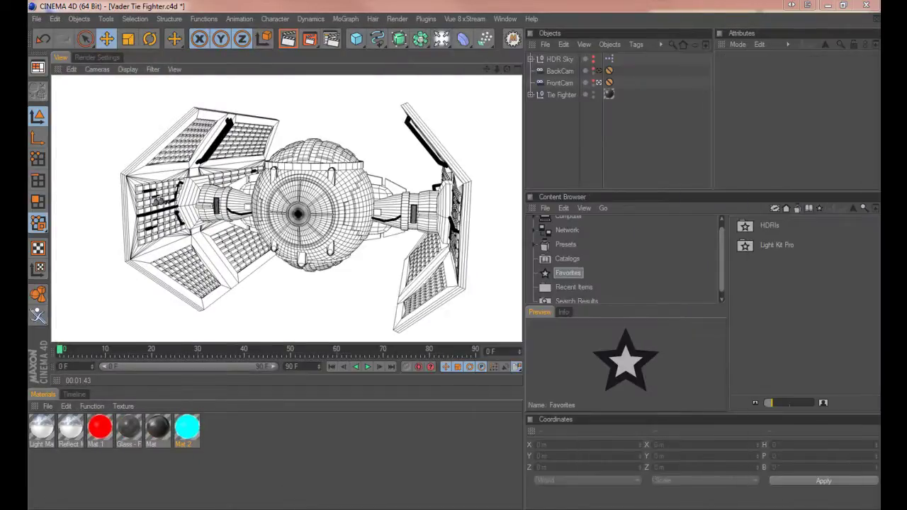